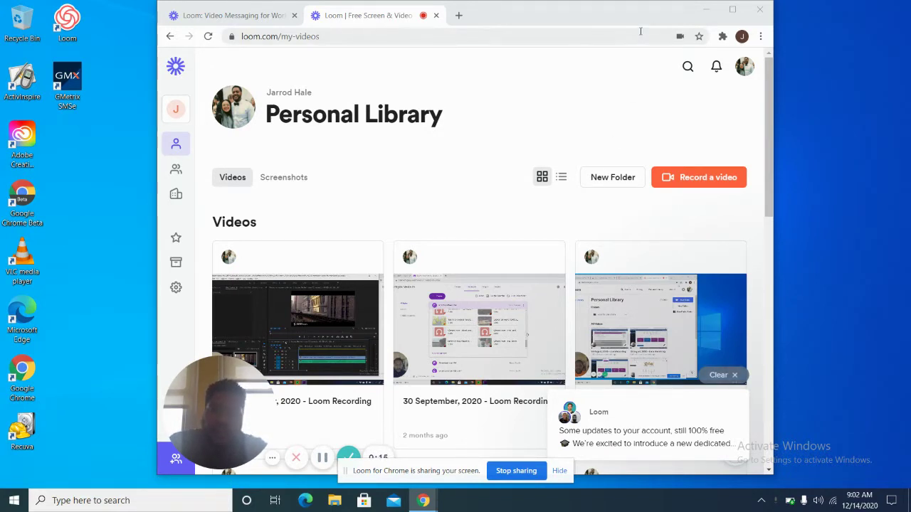
- Open a blank Chrome tab beside the Loom personal library
{"action": "left_click", "coordinate": [459, 16]}
- Search Google for 'gmetrix' and open the GMetrix.net result
{"action": "type", "text": "gm"}
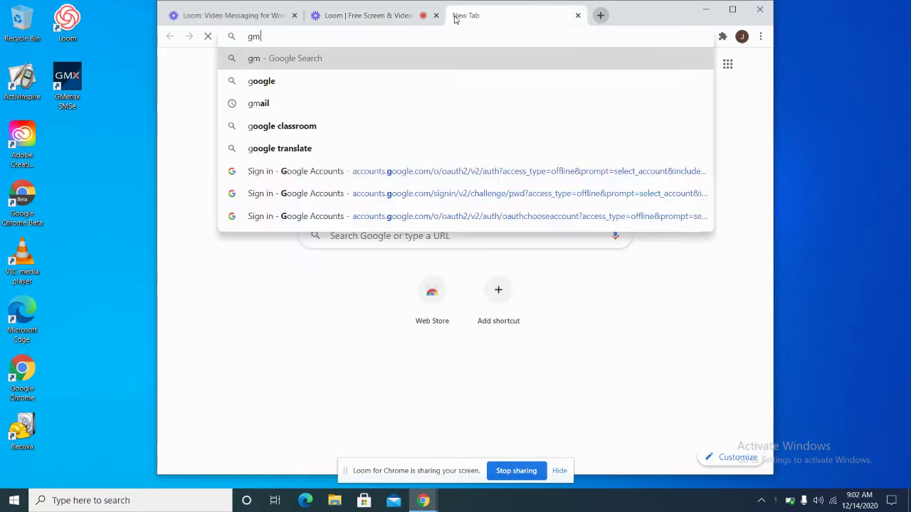
{"action": "type", "text": "e"}
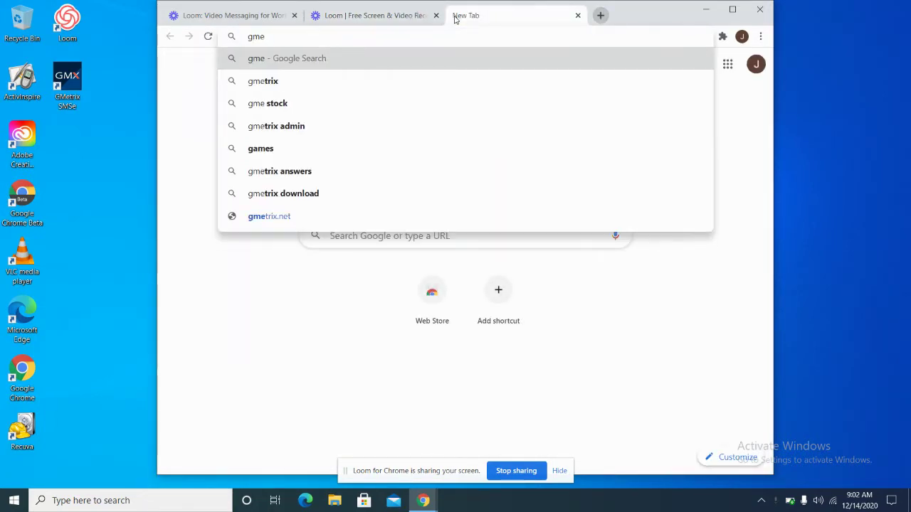
{"action": "key", "text": "Down"}
{"action": "key", "text": "Return"}
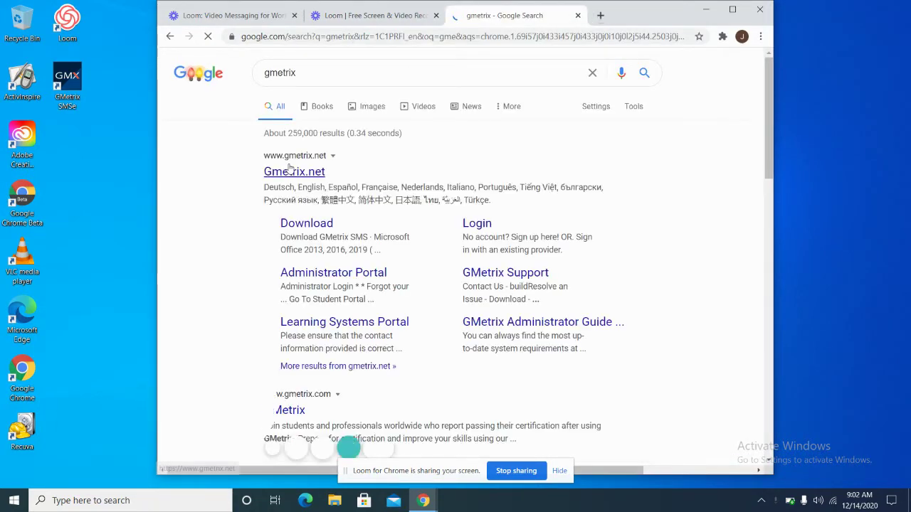
{"action": "left_click", "coordinate": [291, 172]}
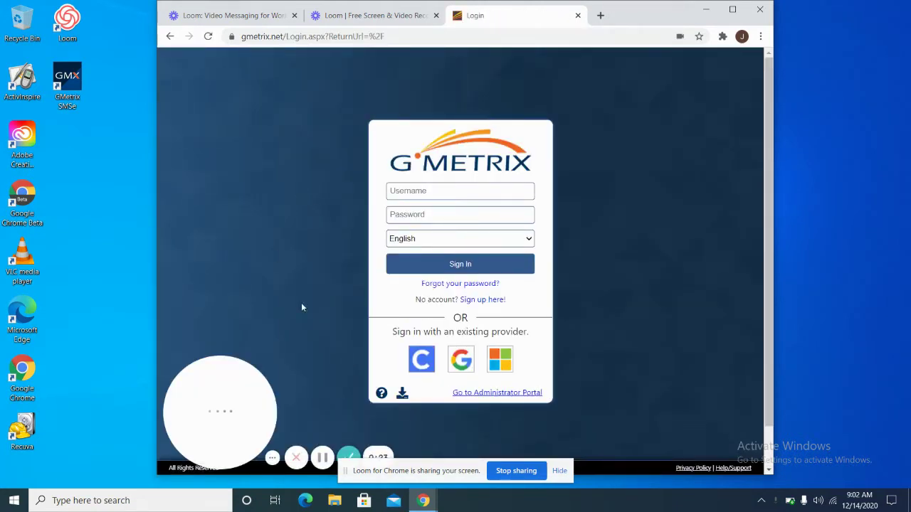
- Sign in to GMetrix with the existing Google account and go to the Dashboard
{"action": "left_click", "coordinate": [462, 361]}
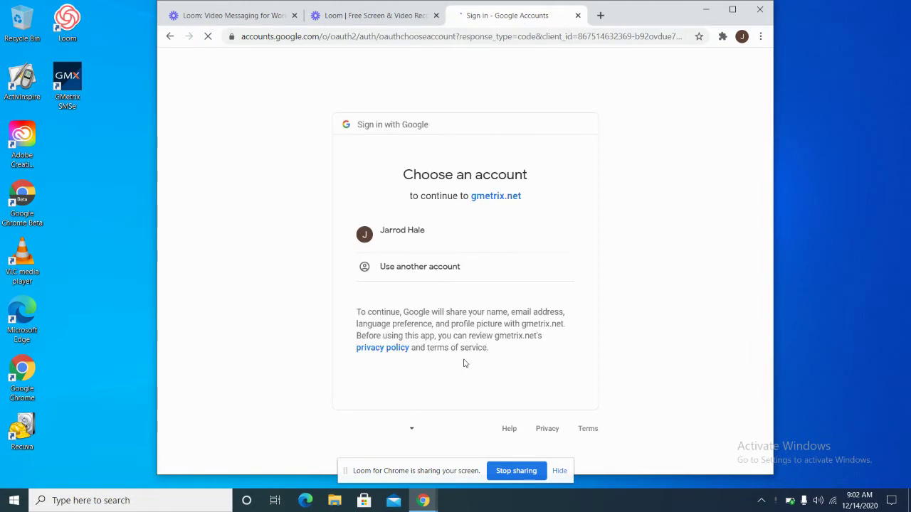
{"action": "left_click", "coordinate": [403, 239]}
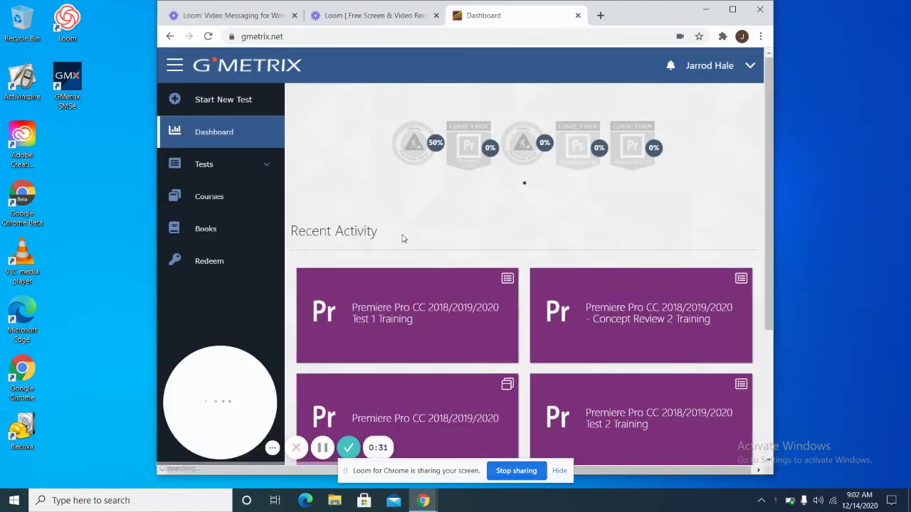
{"action": "left_click", "coordinate": [251, 143]}
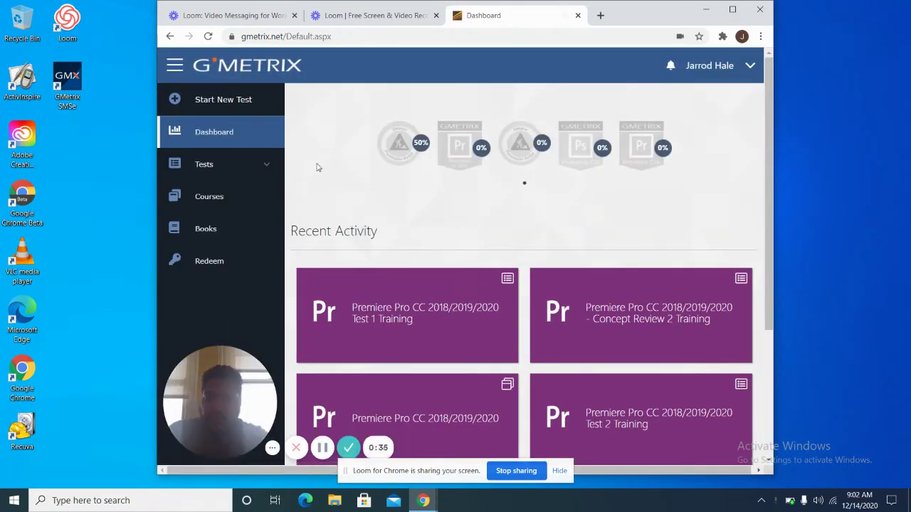
- Start a new Training Mode attempt of Adobe CC 2018/2019/2020 Premiere Pro Test 1
{"action": "left_click", "coordinate": [242, 107]}
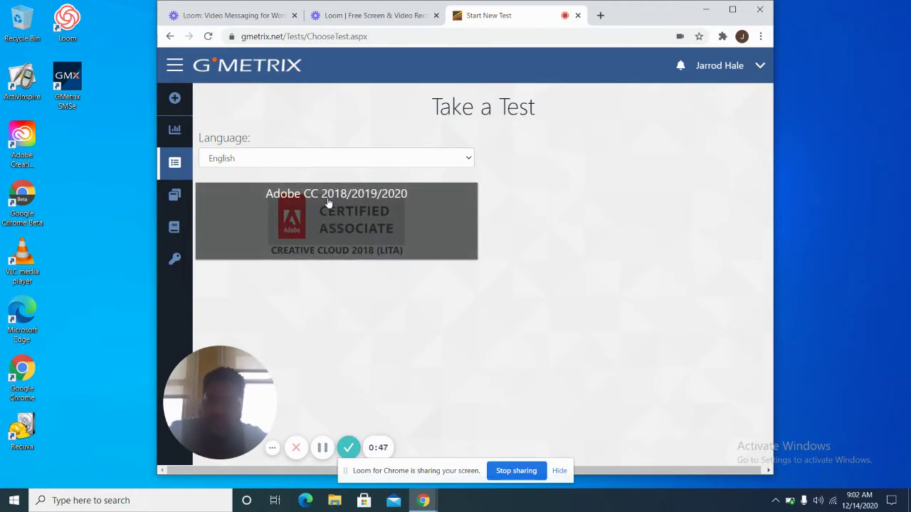
{"action": "left_click", "coordinate": [396, 229]}
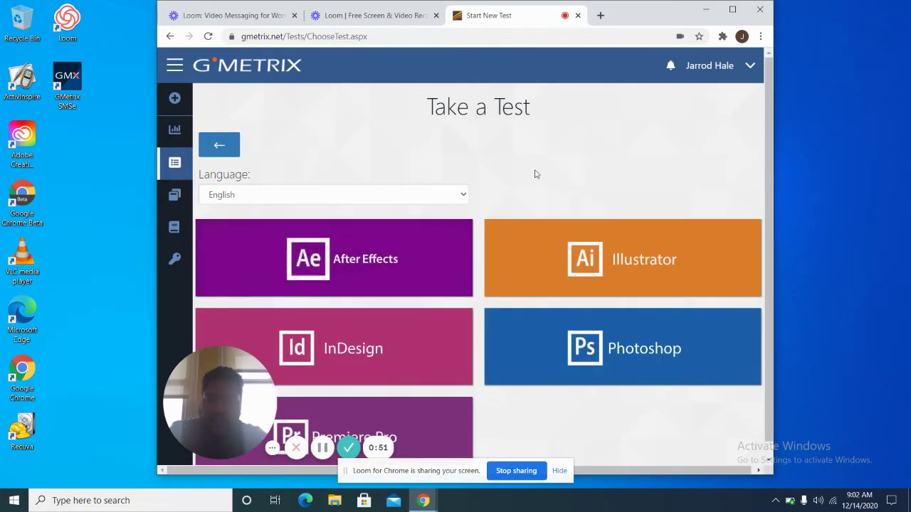
{"action": "scroll", "coordinate": [536, 174], "scroll_direction": "down", "scroll_amount": 1}
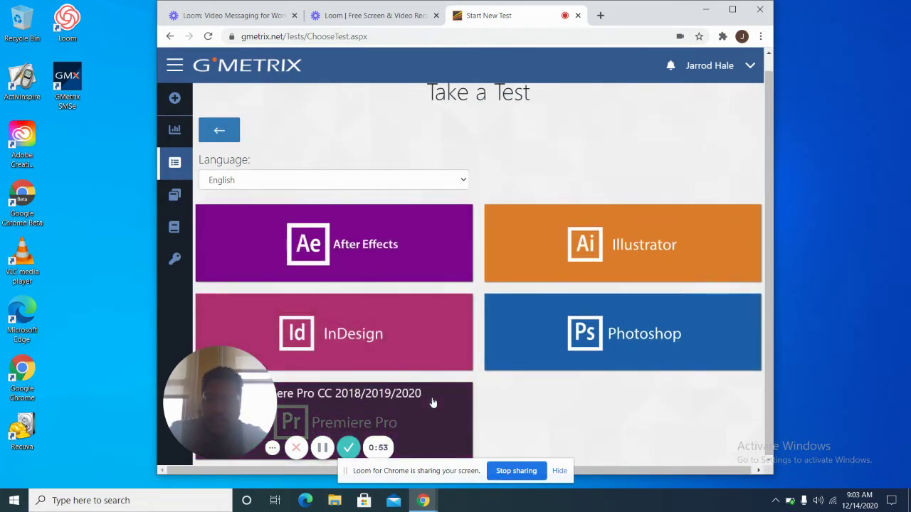
{"action": "left_click", "coordinate": [733, 11]}
{"action": "left_click", "coordinate": [214, 337]}
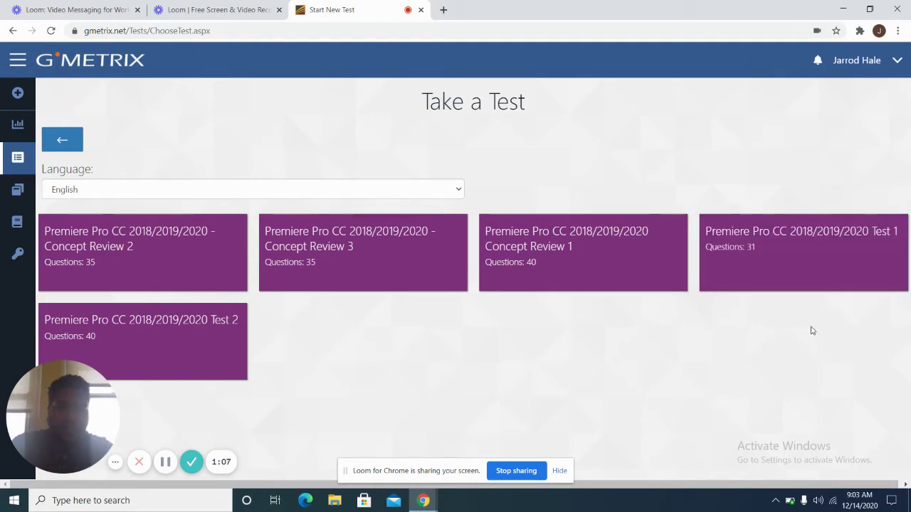
{"action": "mouse_move", "coordinate": [858, 269]}
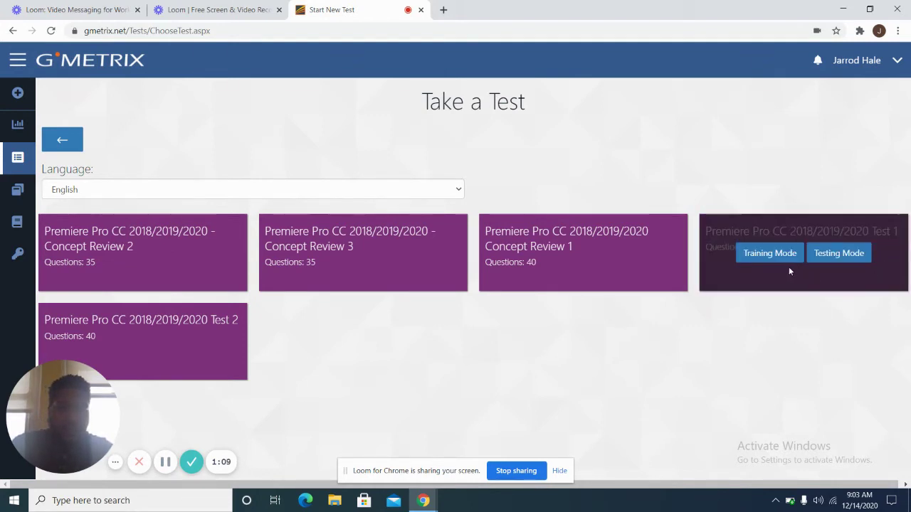
{"action": "left_click", "coordinate": [771, 255]}
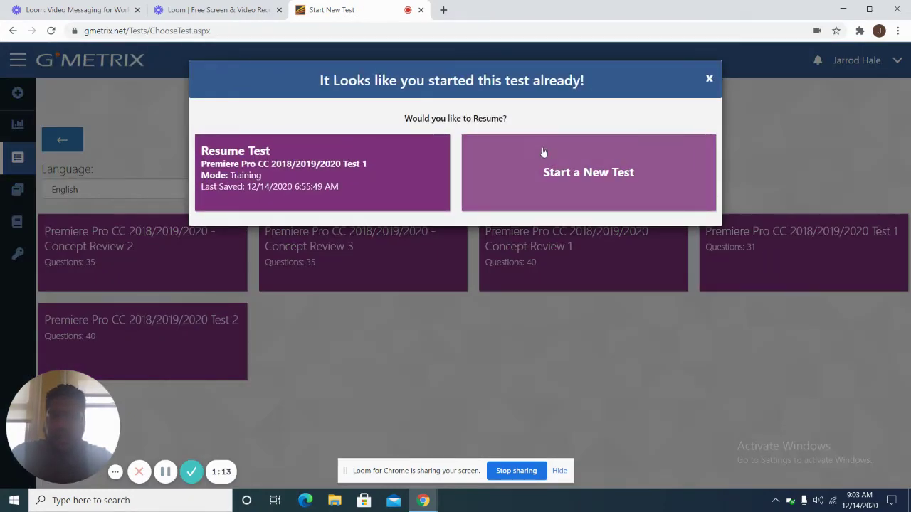
{"action": "left_click", "coordinate": [529, 189]}
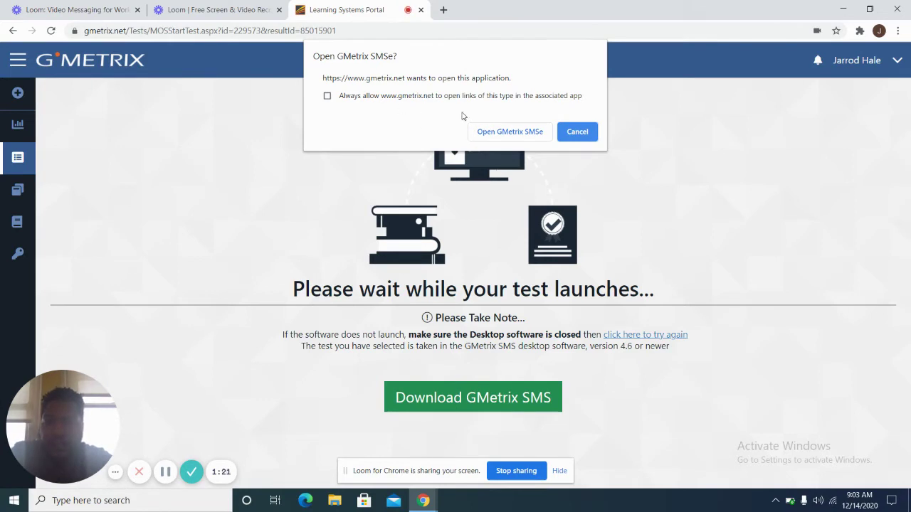
- Launch the test in GMetrix SMSe and wait for Premiere Pro to open
{"action": "left_click", "coordinate": [494, 134]}
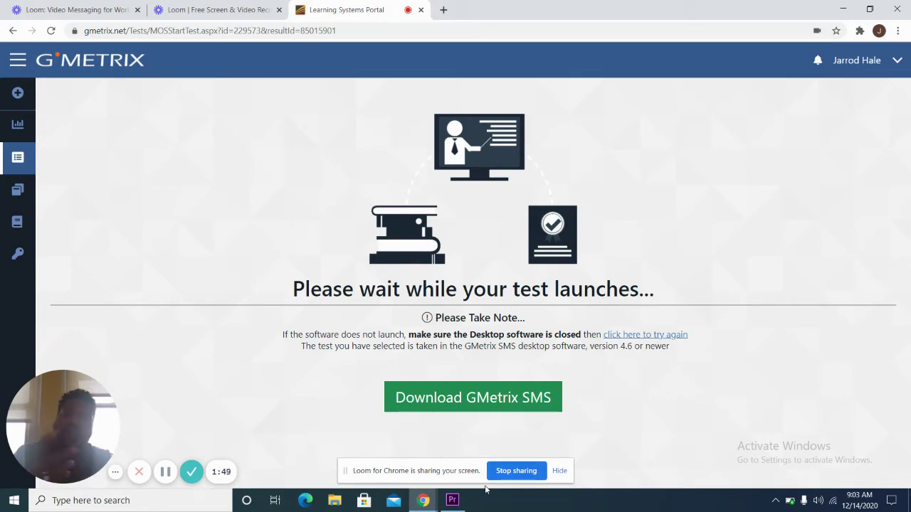
{"action": "mouse_move", "coordinate": [460, 504]}
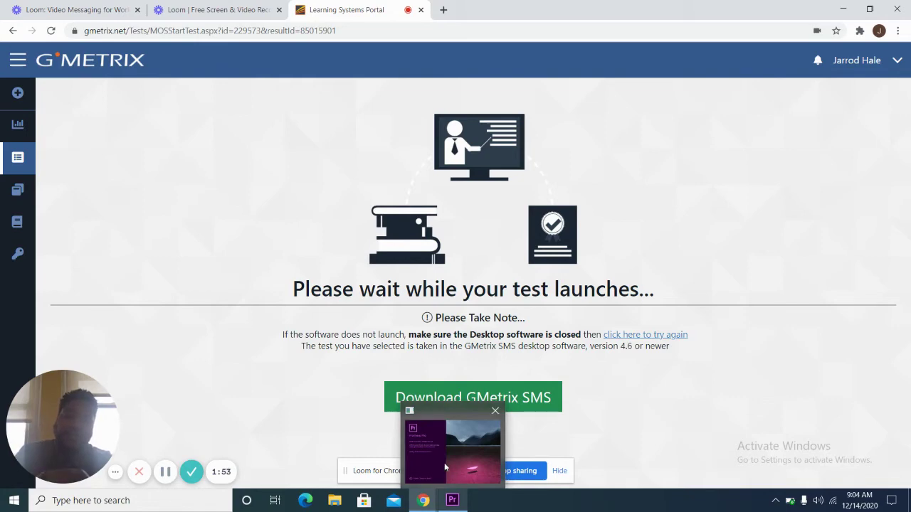
{"action": "mouse_move", "coordinate": [444, 462]}
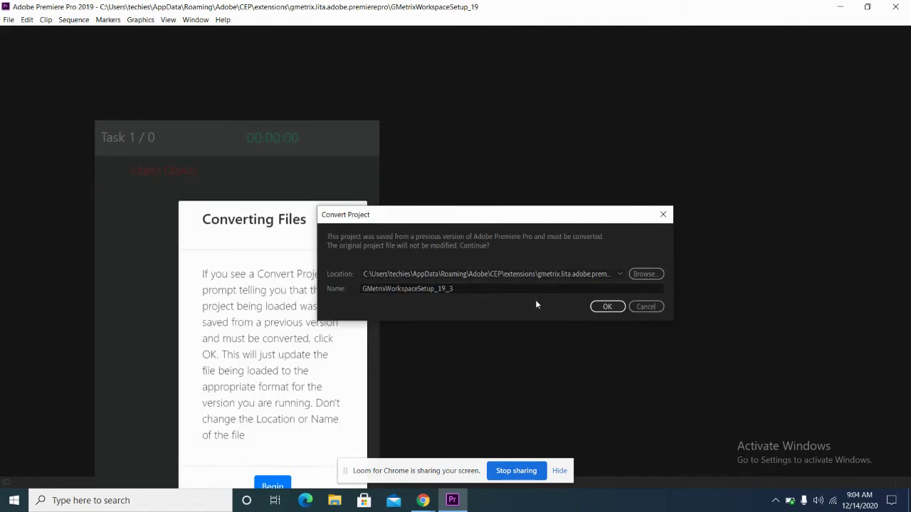
- Accept both Convert Project prompts and Begin the test at Task 1 of 31
{"action": "left_click", "coordinate": [606, 307]}
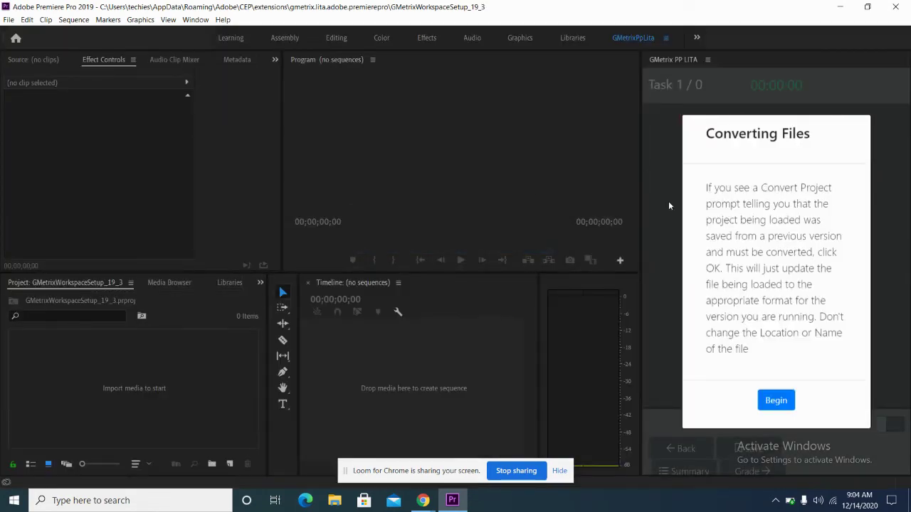
{"action": "left_click", "coordinate": [775, 401]}
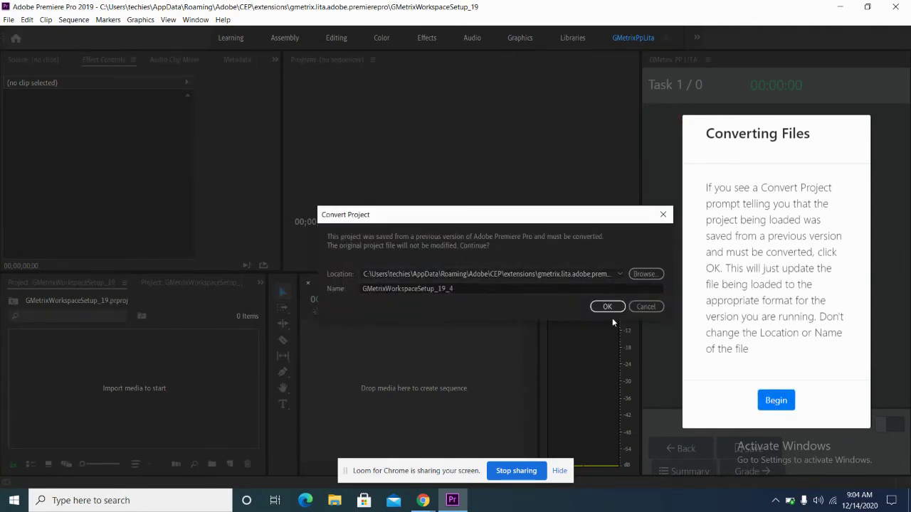
{"action": "left_click", "coordinate": [607, 307]}
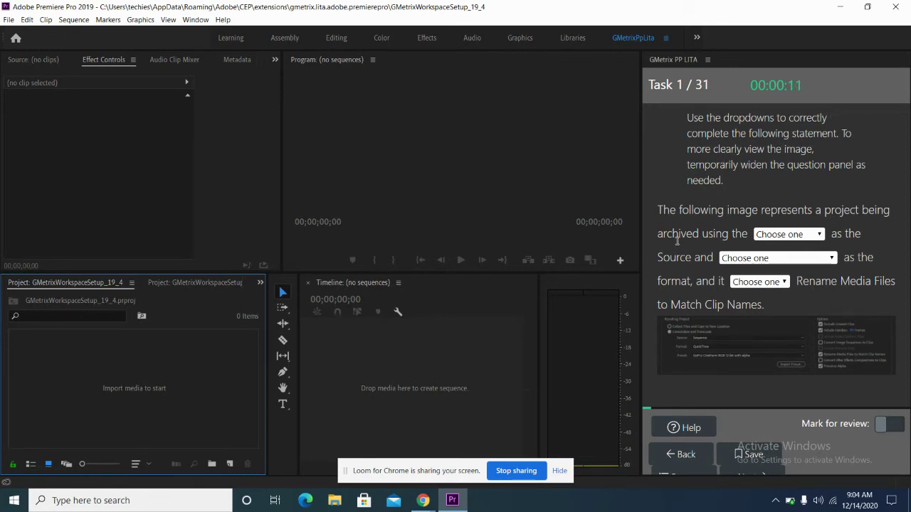
- Submit Task 1 without choosing an archive source, then advance and convert the Task 2 project
{"action": "left_click", "coordinate": [819, 235]}
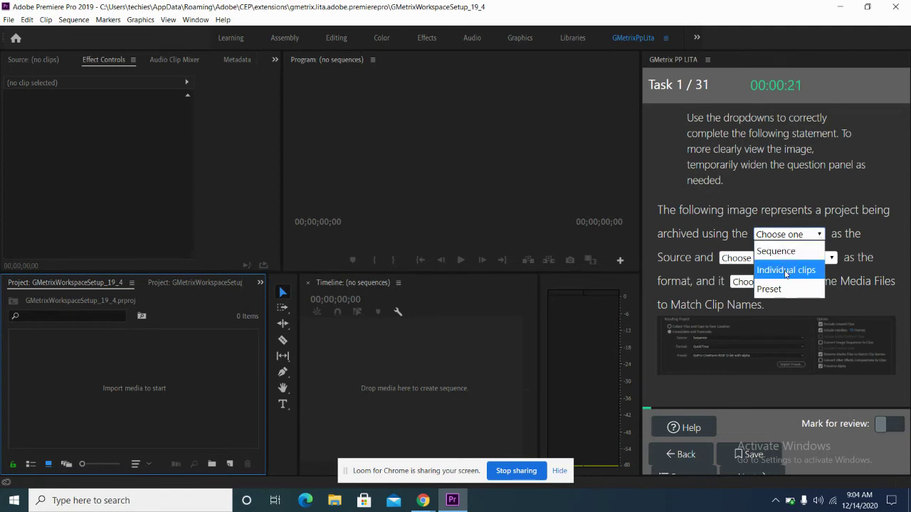
{"action": "left_click", "coordinate": [694, 245]}
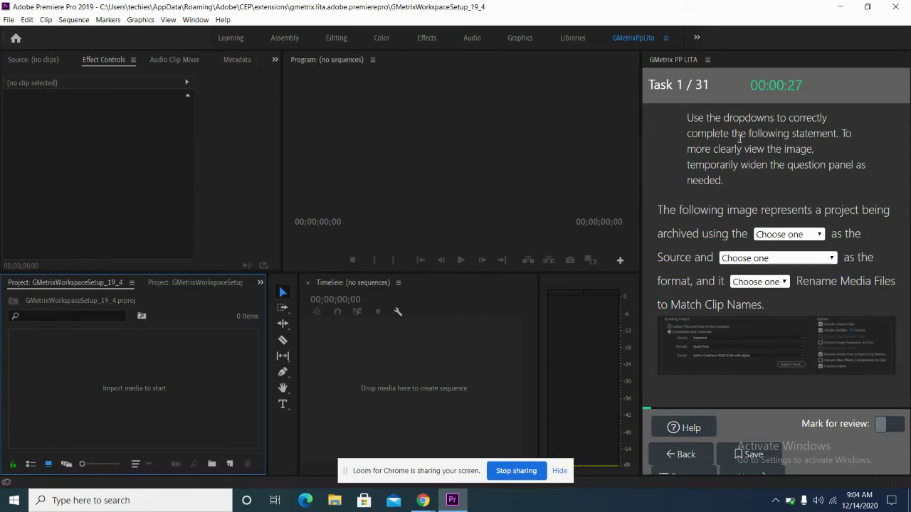
{"action": "left_click", "coordinate": [759, 477]}
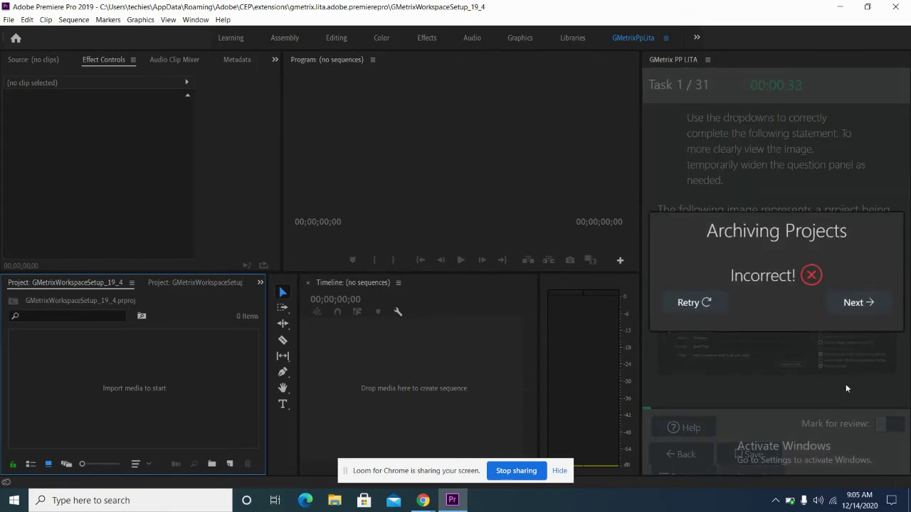
{"action": "left_click", "coordinate": [852, 311]}
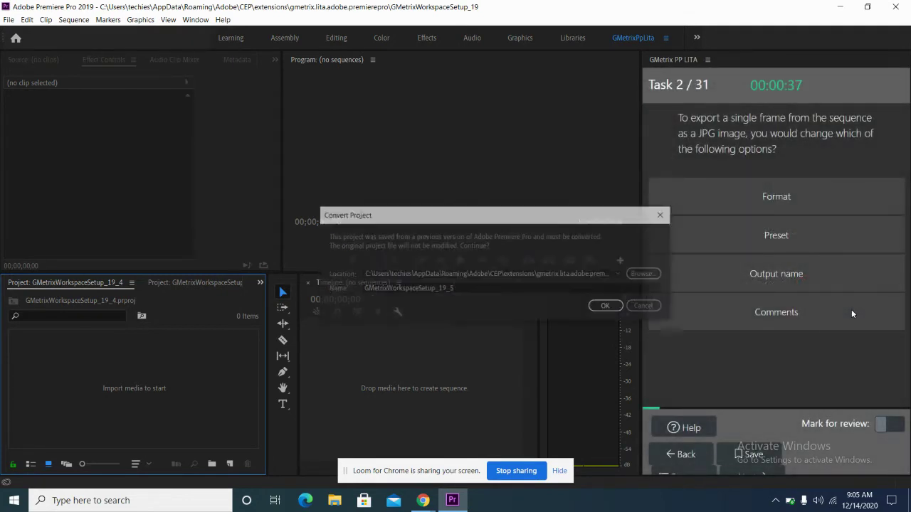
{"action": "left_click", "coordinate": [607, 307]}
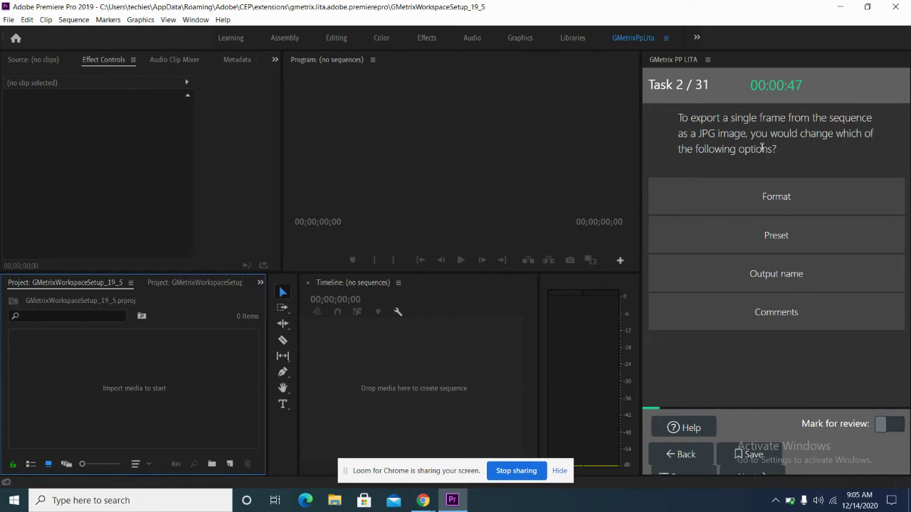
- Answer Task 2 with Format, get it marked Correct, and go to Task 3
{"action": "left_click", "coordinate": [797, 193]}
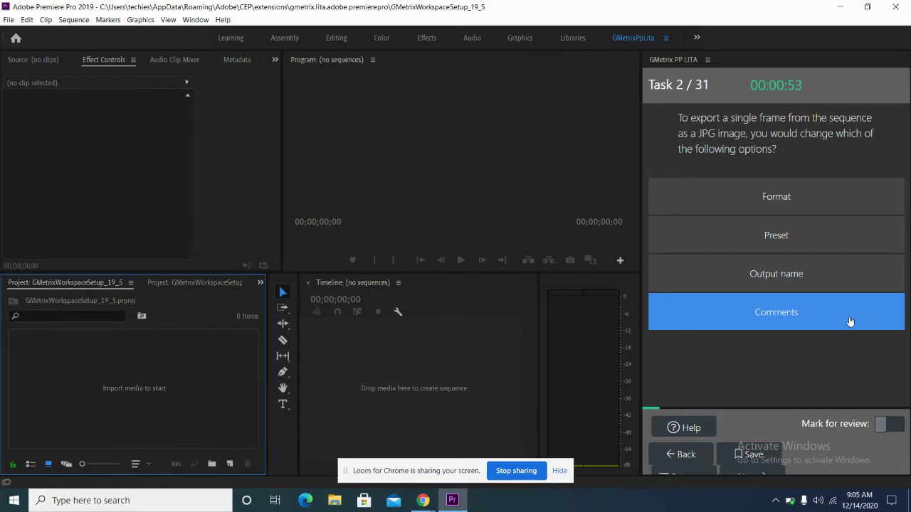
{"action": "left_click", "coordinate": [815, 193]}
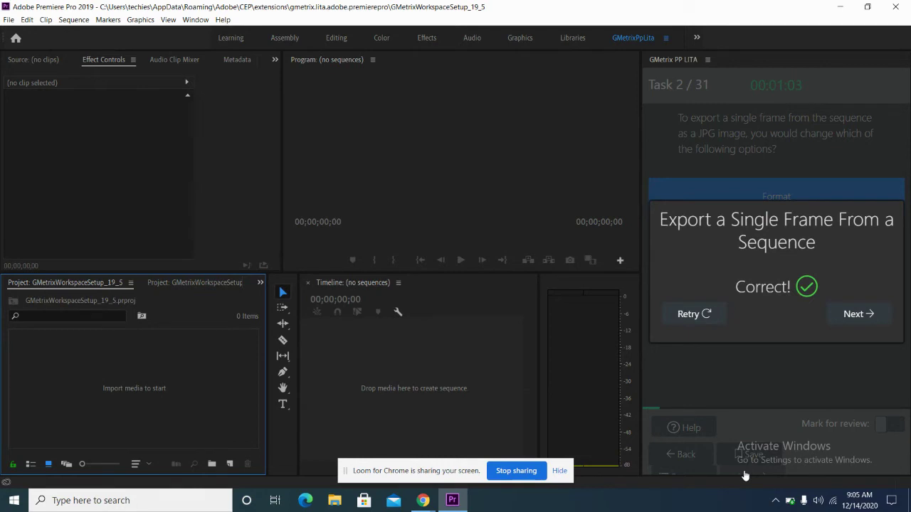
{"action": "left_click", "coordinate": [857, 315]}
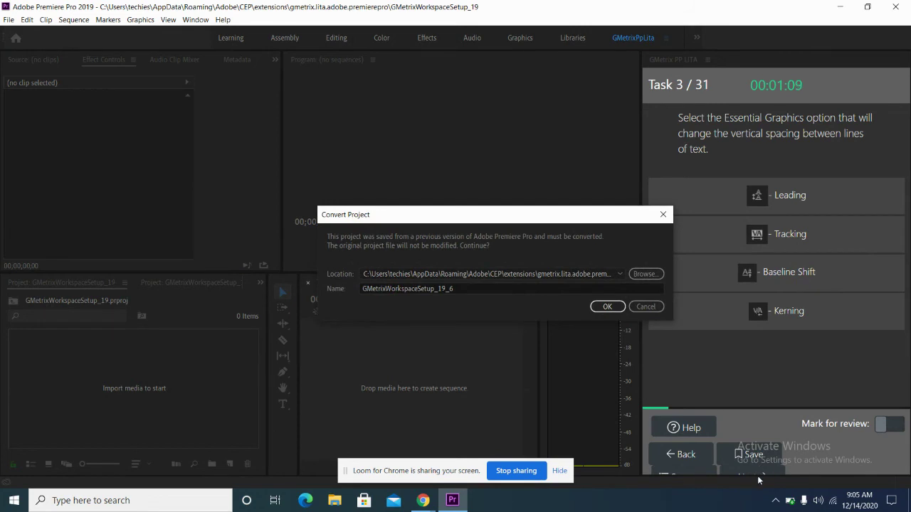
- Convert the Task 3 project, submit the line-spacing answer, and continue to Task 4
{"action": "left_click", "coordinate": [603, 306]}
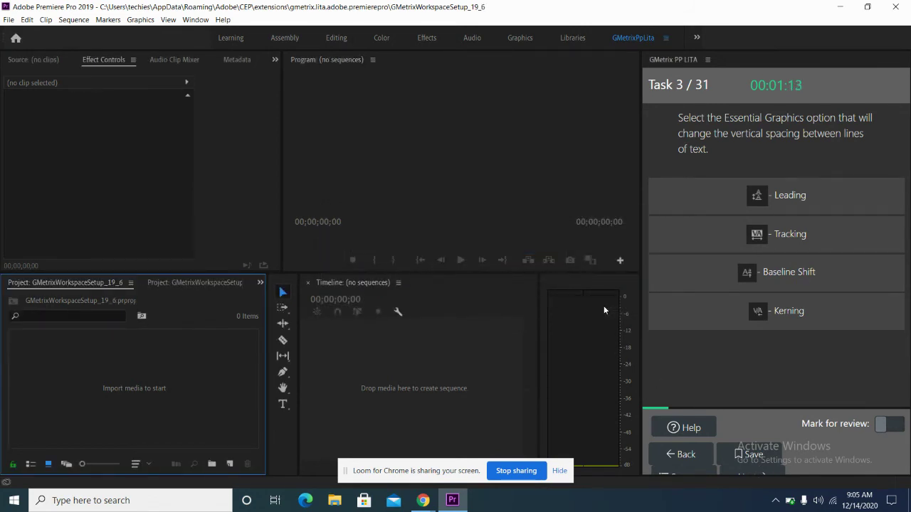
{"action": "left_click", "coordinate": [742, 477]}
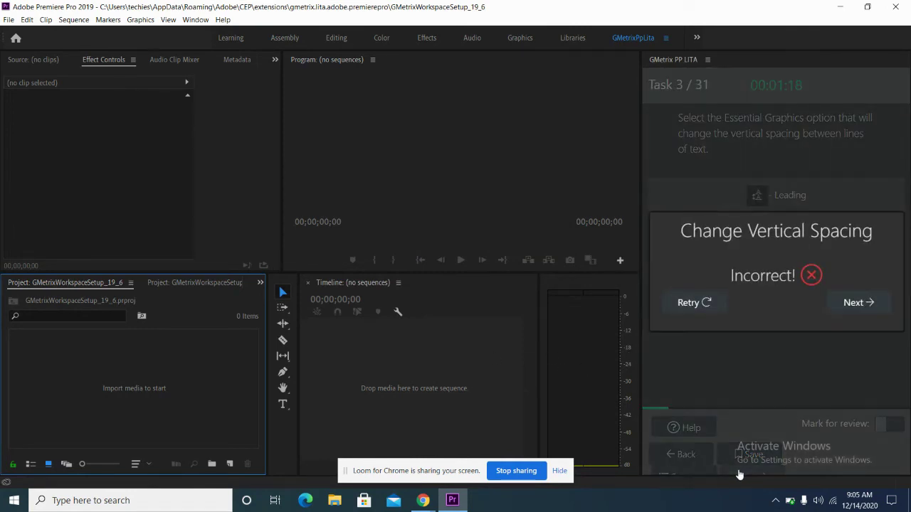
{"action": "left_click", "coordinate": [854, 304]}
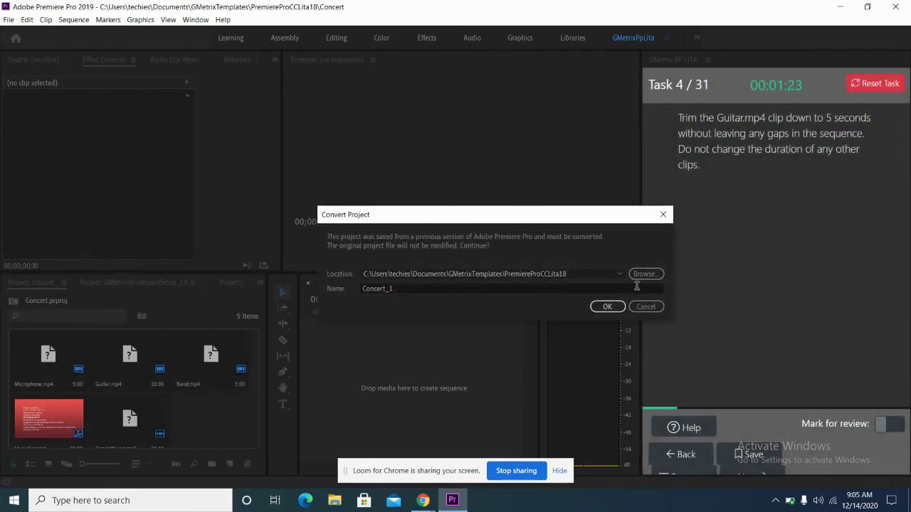
- Convert the project to Concert_1 and select Guitar.mp4 in the MusicConcert sequence
{"action": "left_click", "coordinate": [607, 306]}
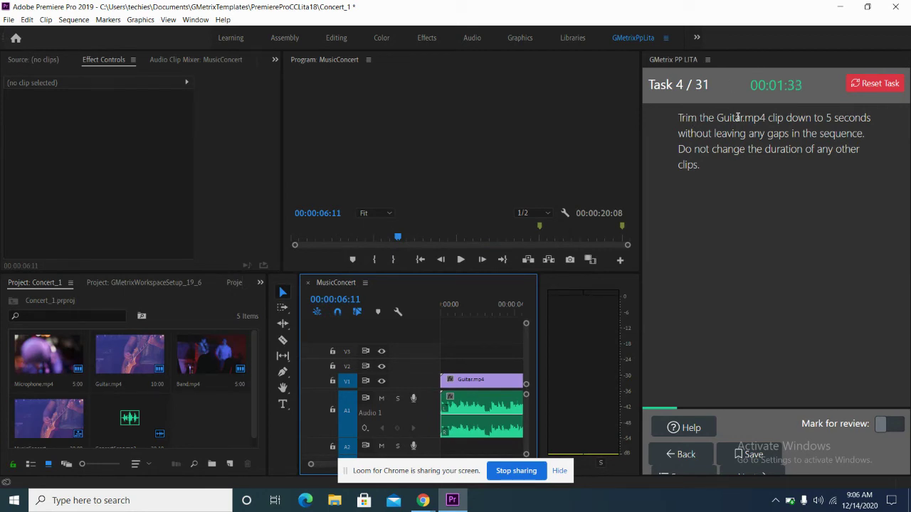
{"action": "left_click", "coordinate": [484, 386]}
- Trim Guitar.mp4's out-point to the playhead at 00:00:05:00 in the MusicConcert sequence
{"action": "left_click", "coordinate": [467, 304]}
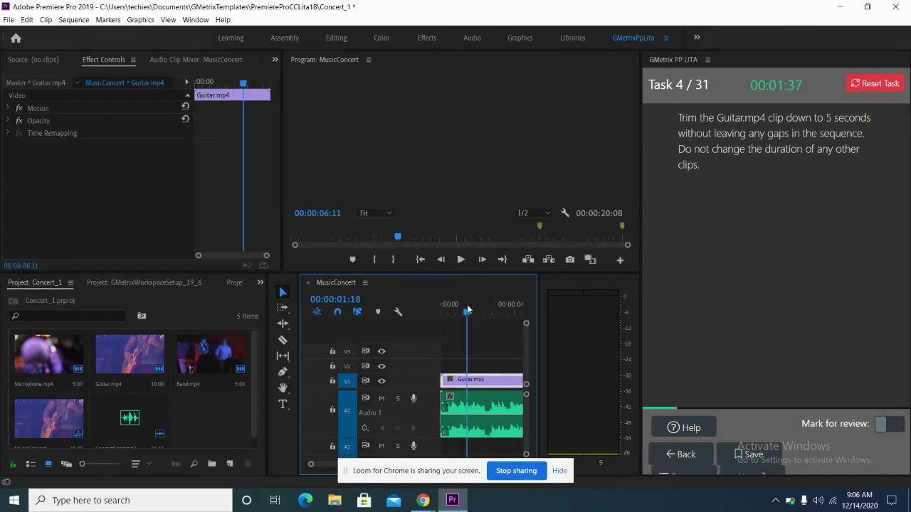
{"action": "key", "text": "Home"}
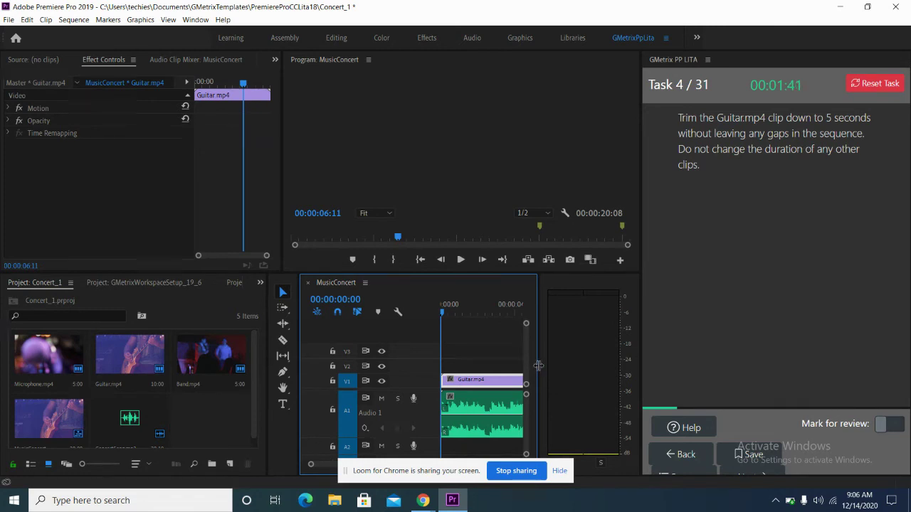
{"action": "left_click_drag", "start_coordinate": [536, 365], "coordinate": [609, 367]}
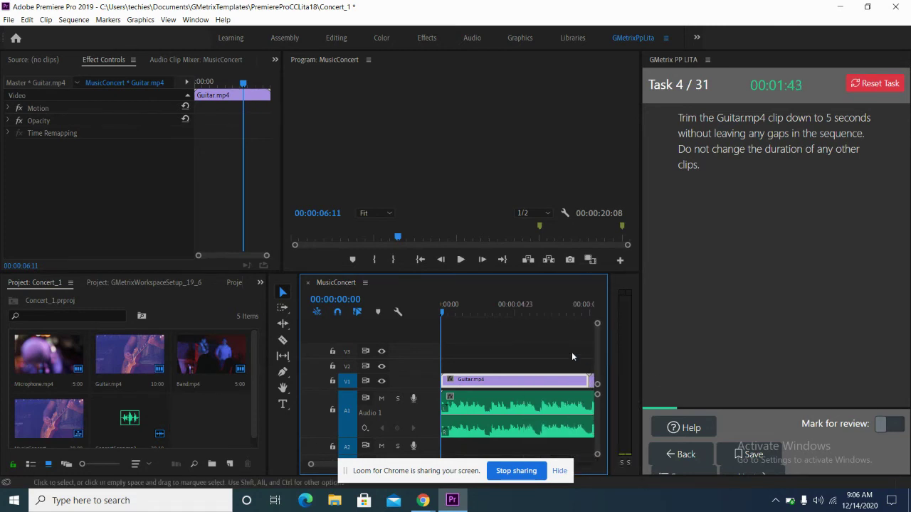
{"action": "left_click", "coordinate": [575, 305]}
{"action": "left_click_drag", "start_coordinate": [576, 305], "coordinate": [590, 307]}
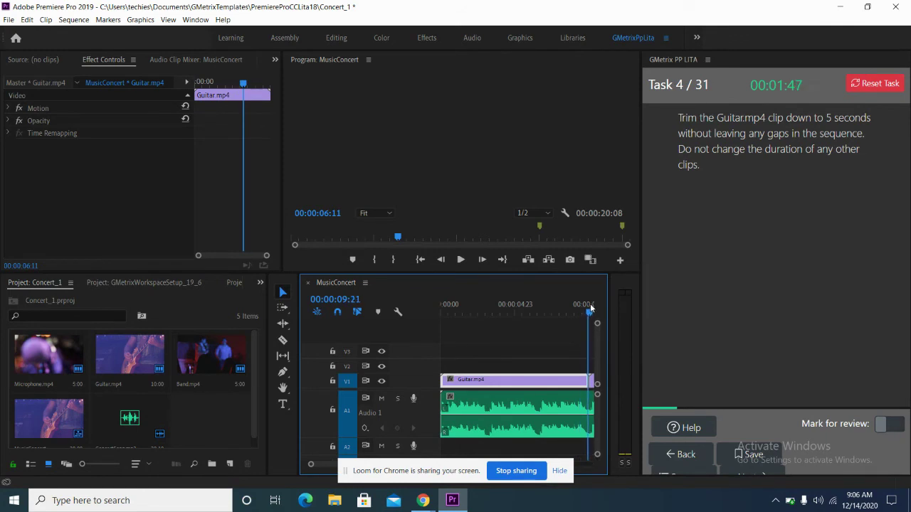
{"action": "left_click_drag", "start_coordinate": [590, 308], "coordinate": [515, 305]}
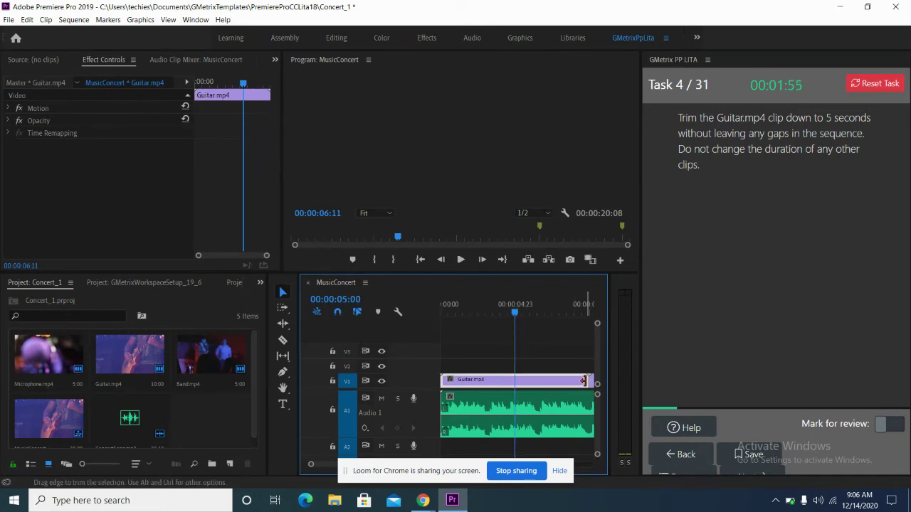
{"action": "left_click_drag", "start_coordinate": [583, 380], "coordinate": [508, 381]}
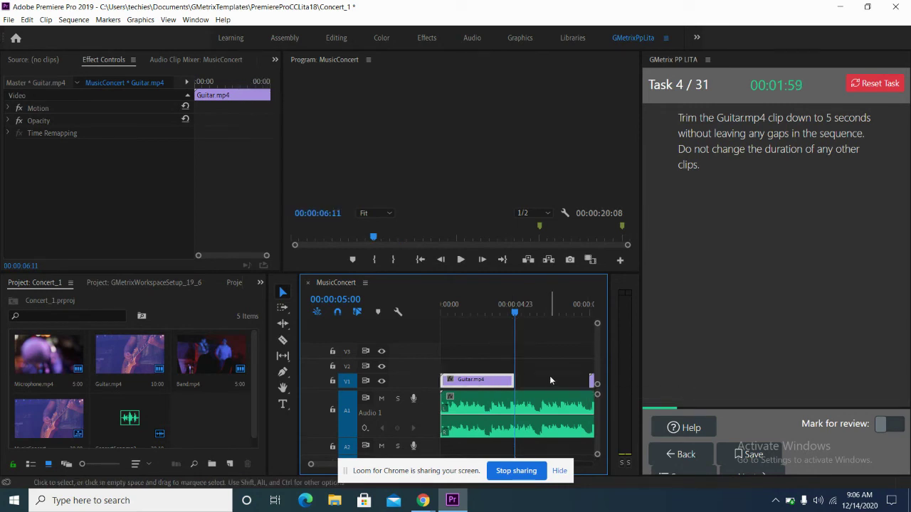
- Ripple delete the empty gap after Guitar.mp4 on V1 so the later clips close up
{"action": "left_click", "coordinate": [550, 382]}
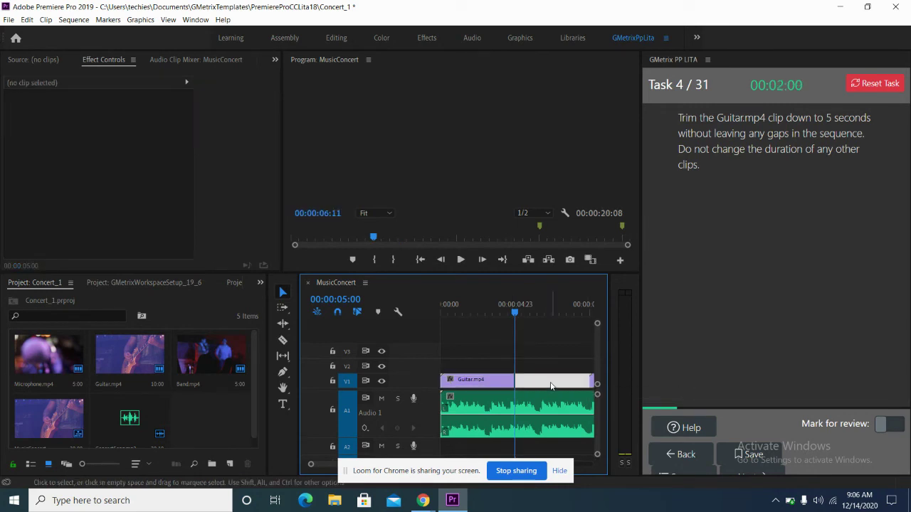
{"action": "key", "text": "Delete"}
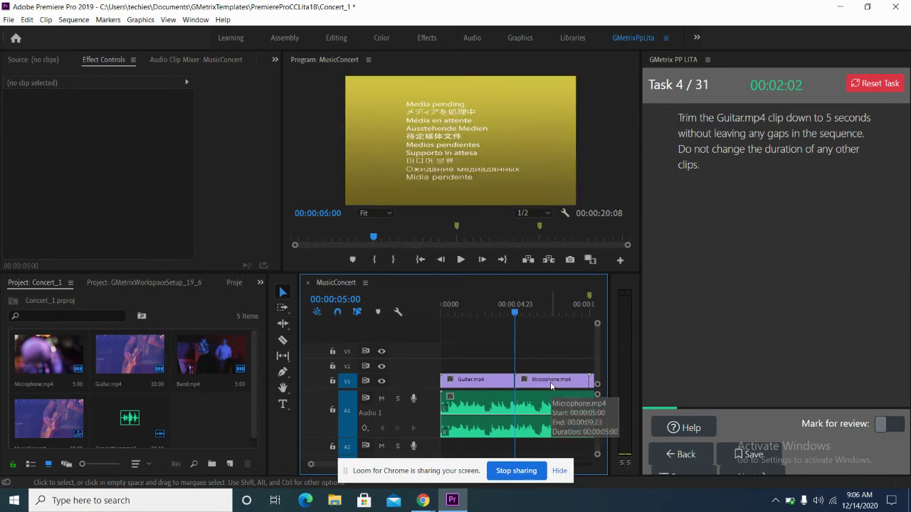
{"action": "left_click", "coordinate": [489, 311]}
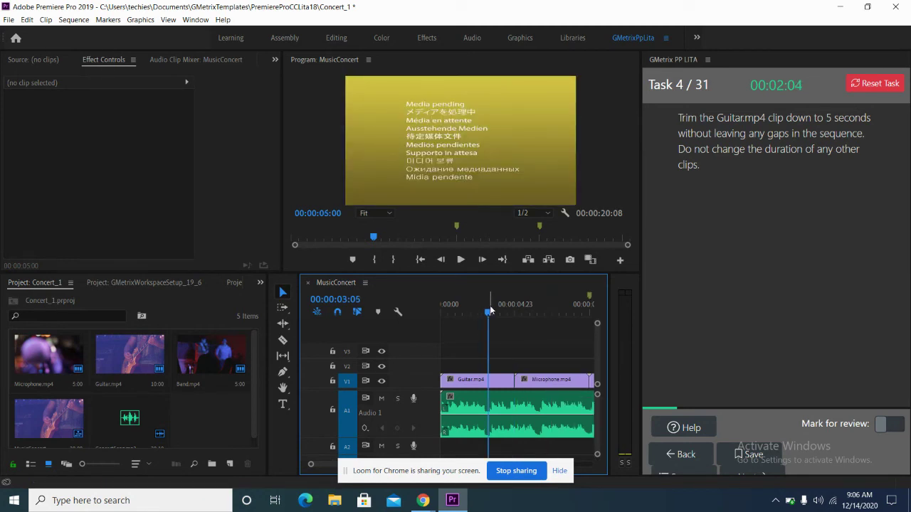
- Check the Guitar.mp4 and Microphone.mp4 positions, then submit the trim task for grading
{"action": "left_click", "coordinate": [470, 379]}
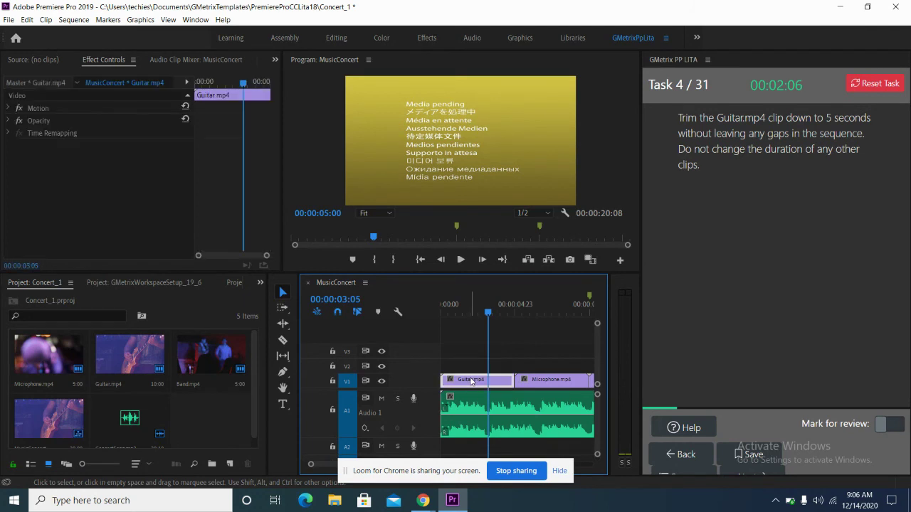
{"action": "left_click", "coordinate": [512, 315]}
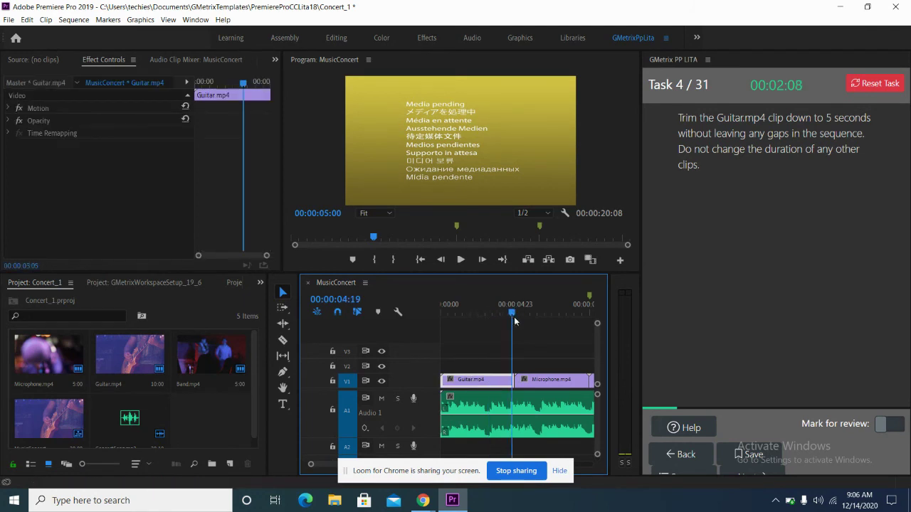
{"action": "left_click", "coordinate": [544, 302]}
{"action": "left_click", "coordinate": [532, 386]}
{"action": "left_click", "coordinate": [476, 314]}
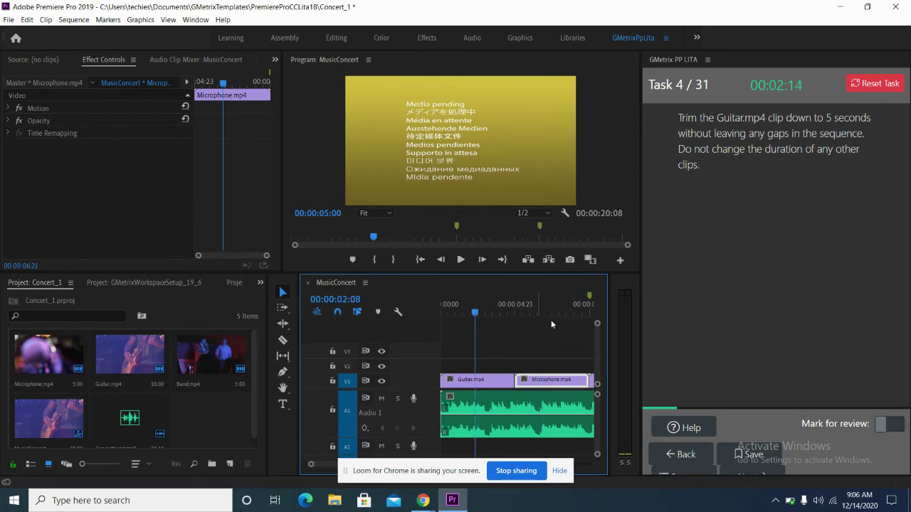
{"action": "left_click", "coordinate": [758, 477]}
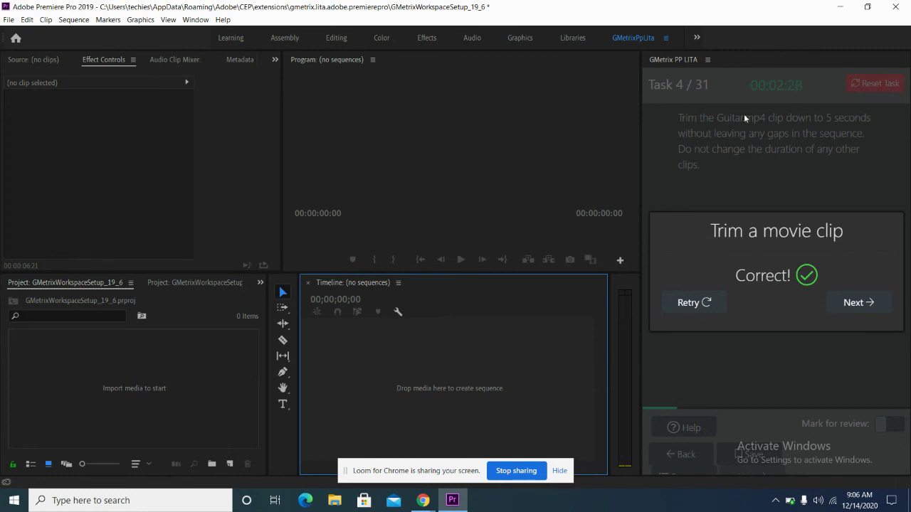
- Close the practice projects, declining to save changes at every prompt
{"action": "left_click", "coordinate": [892, 7]}
{"action": "left_click", "coordinate": [474, 260]}
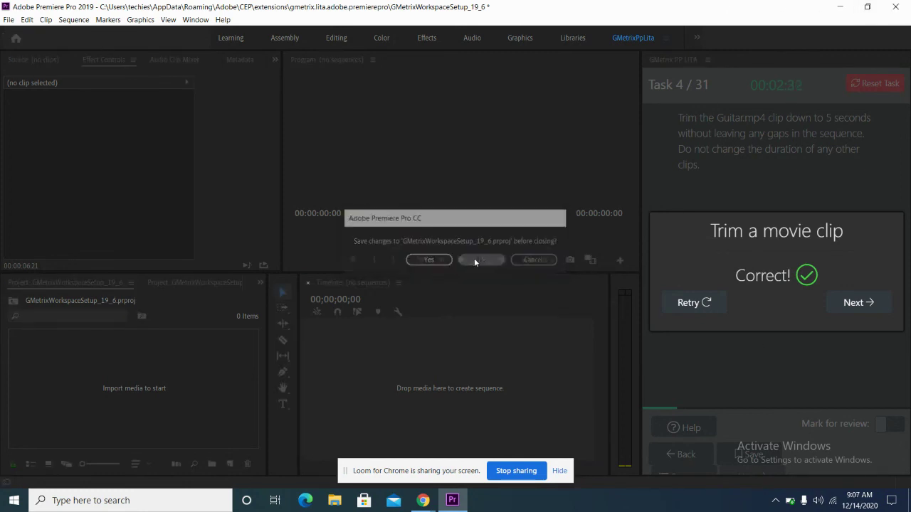
{"action": "left_click", "coordinate": [476, 260]}
{"action": "left_click", "coordinate": [475, 260]}
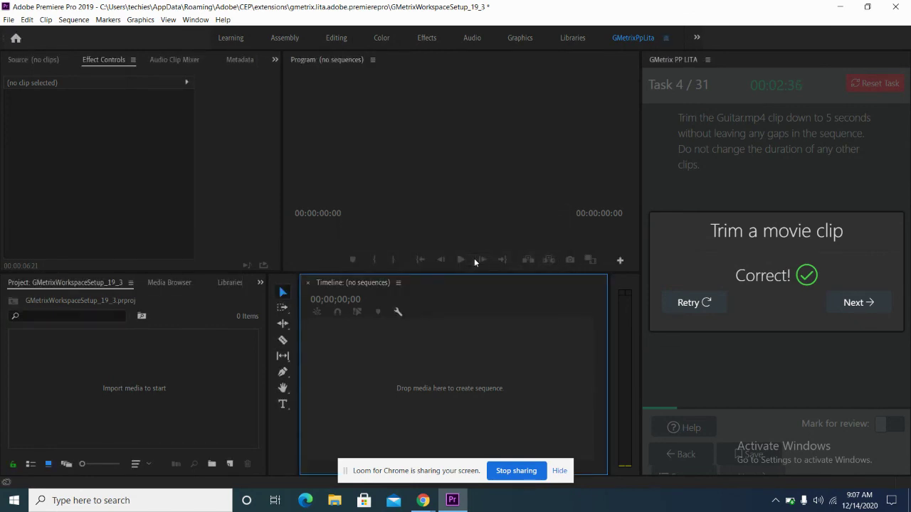
{"action": "left_click", "coordinate": [476, 261]}
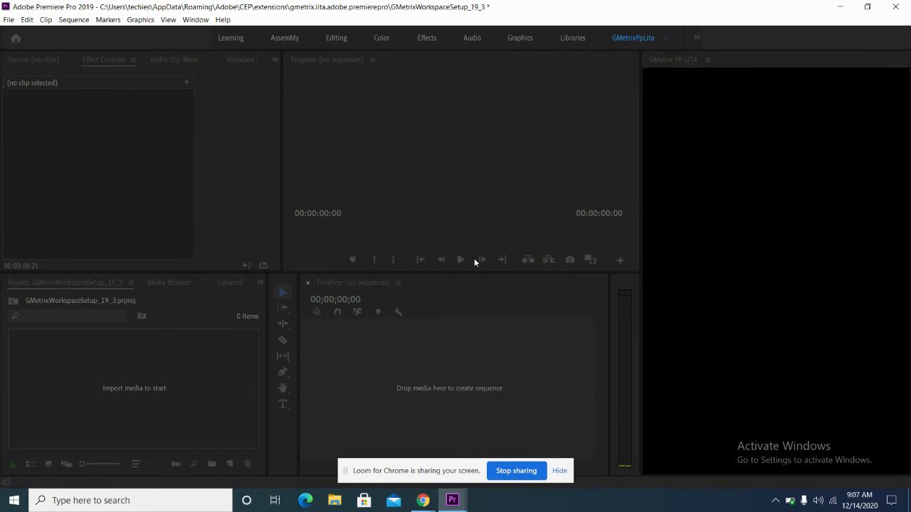